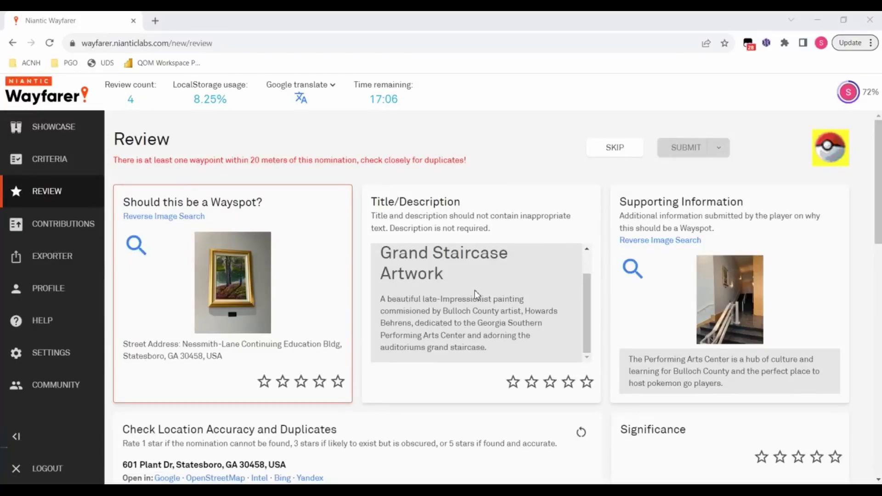
Open the nomination photo of the framed lakeside painting at full size.
{"action": "scroll", "coordinate": [590, 263], "scroll_direction": "up", "scroll_amount": 1}
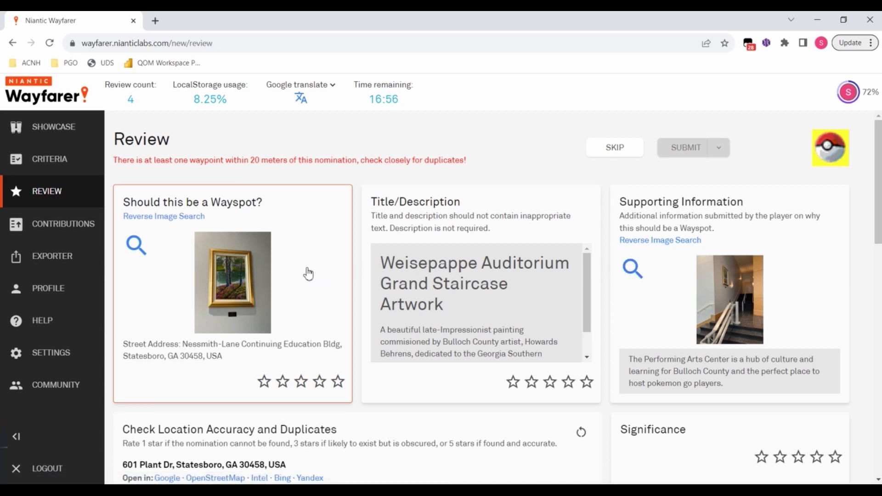
{"action": "left_click", "coordinate": [236, 285]}
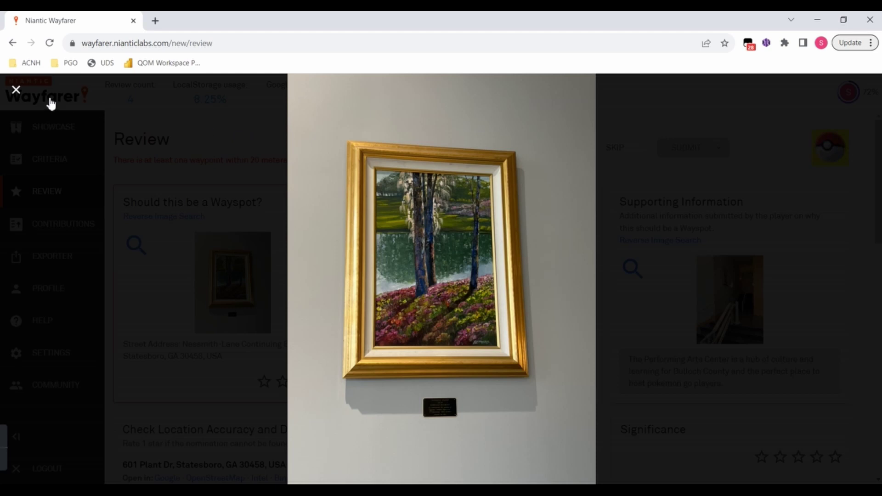
Close the full-size painting photo to return to the Grand Staircase Artwork nomination.
{"action": "left_click", "coordinate": [15, 90]}
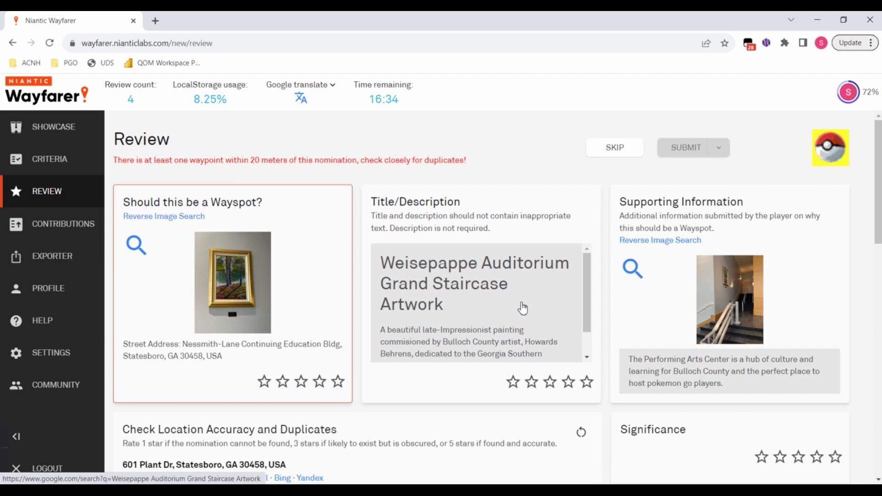
{"action": "scroll", "coordinate": [544, 308], "scroll_direction": "down", "scroll_amount": 1}
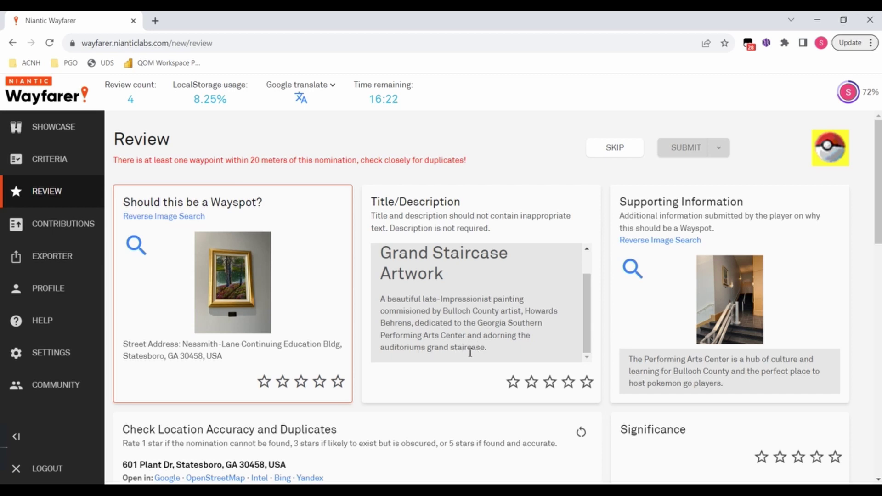
{"action": "left_click", "coordinate": [736, 296]}
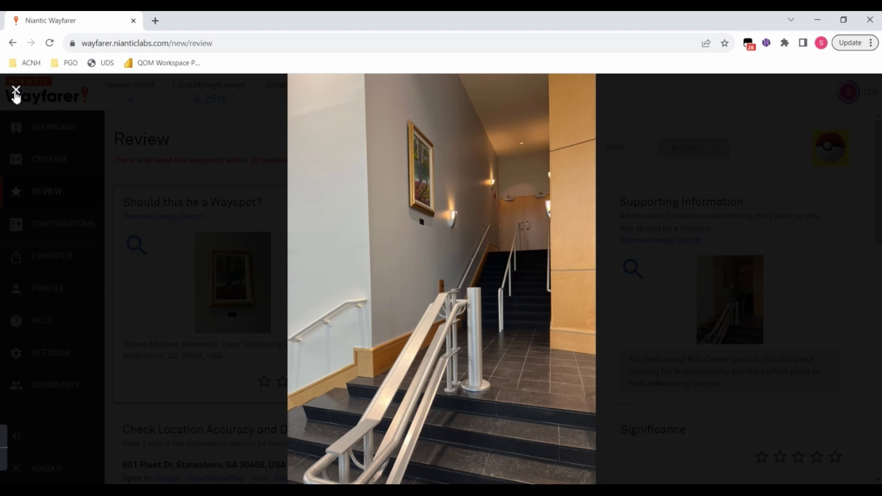
{"action": "left_click", "coordinate": [16, 89]}
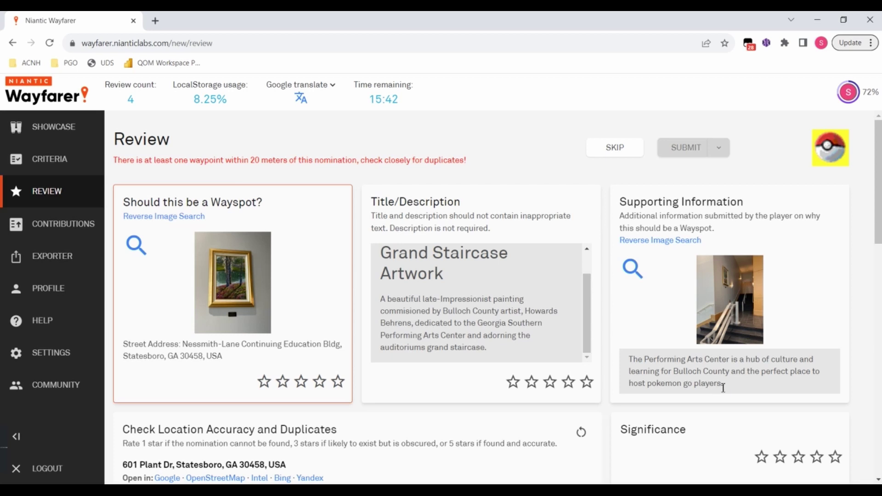
{"action": "left_click_drag", "start_coordinate": [724, 384], "coordinate": [649, 385]}
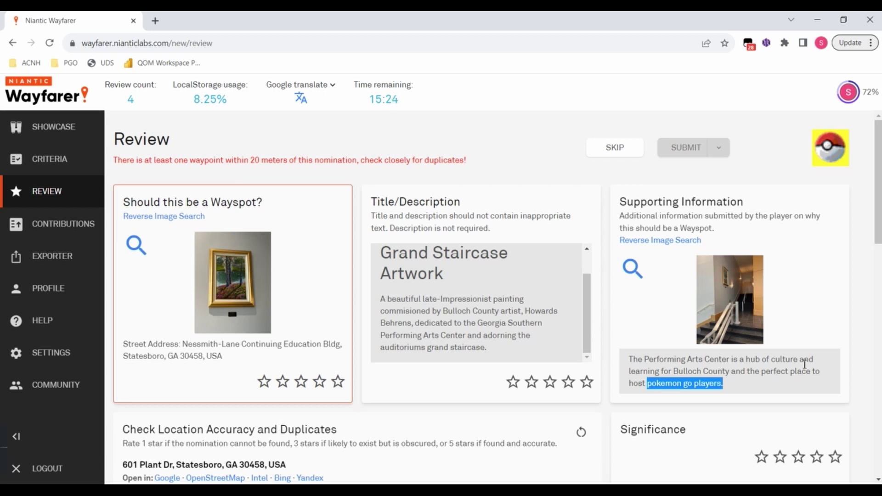
Zoom the Check Location Accuracy satellite map in three levels on the pin and pan around it.
{"action": "scroll", "coordinate": [804, 364], "scroll_direction": "down", "scroll_amount": 2}
{"action": "scroll", "coordinate": [788, 351], "scroll_direction": "up", "scroll_amount": 1}
{"action": "left_click", "coordinate": [771, 325]}
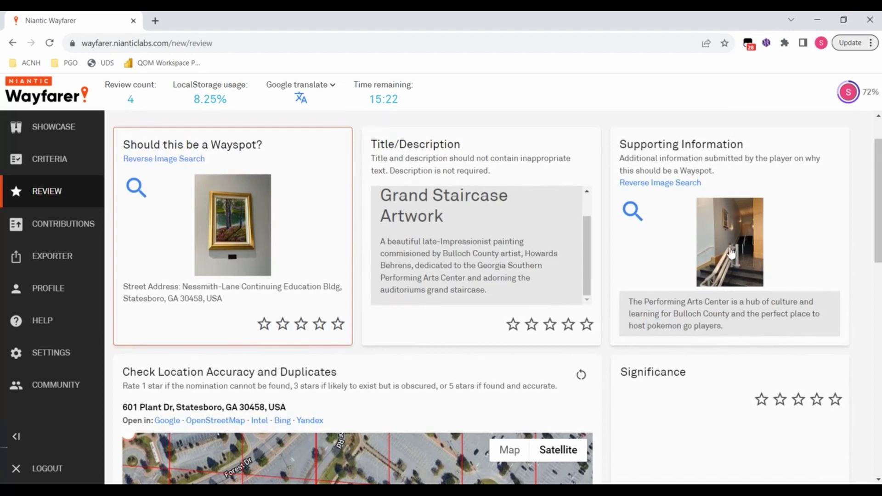
{"action": "scroll", "coordinate": [734, 378], "scroll_direction": "down", "scroll_amount": 3}
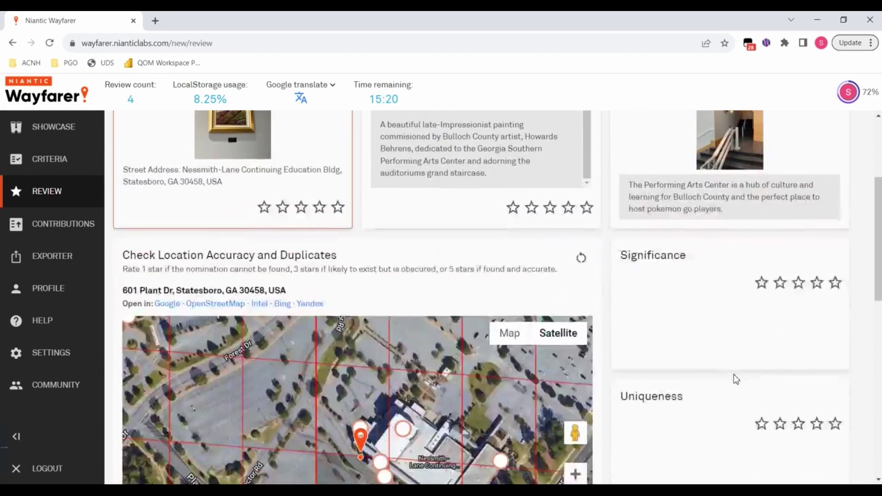
{"action": "scroll", "coordinate": [736, 379], "scroll_direction": "down", "scroll_amount": 2}
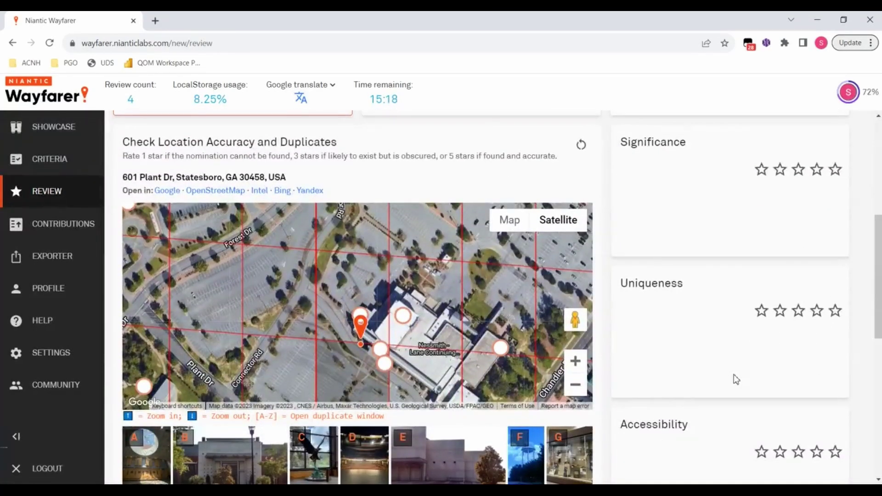
{"action": "left_click", "coordinate": [576, 362]}
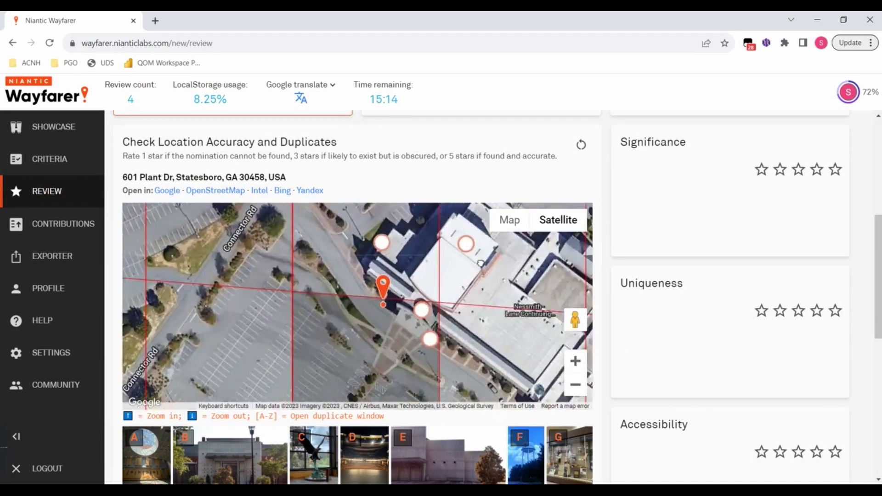
{"action": "left_click", "coordinate": [575, 363]}
{"action": "left_click", "coordinate": [576, 363]}
{"action": "left_click_drag", "start_coordinate": [515, 272], "coordinate": [398, 373]}
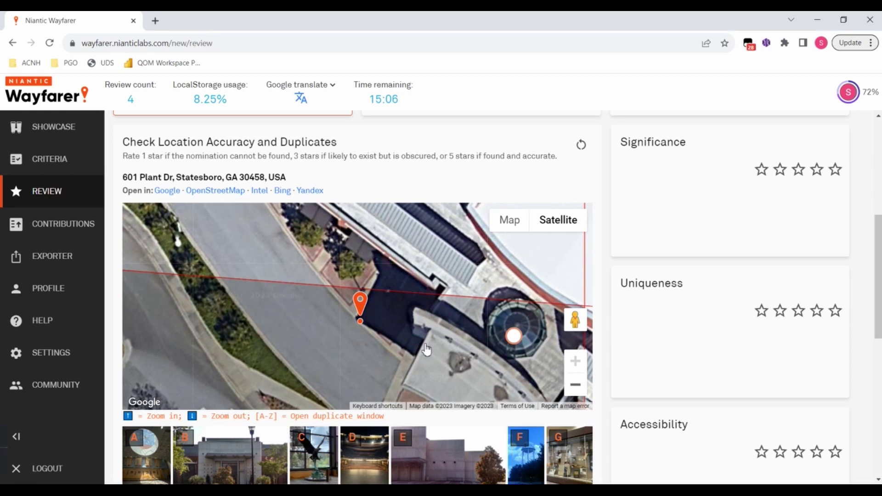
{"action": "left_click", "coordinate": [762, 310]}
{"action": "scroll", "coordinate": [762, 309], "scroll_direction": "up", "scroll_amount": 5}
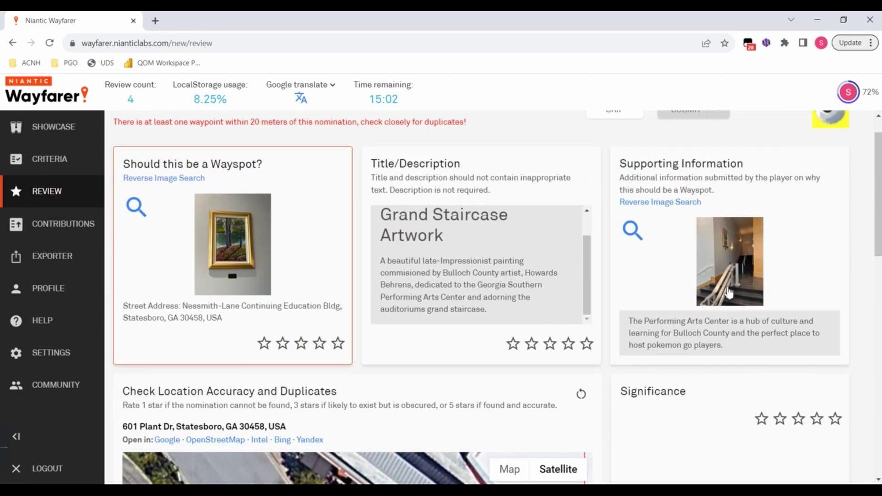
{"action": "scroll", "coordinate": [728, 386], "scroll_direction": "down", "scroll_amount": 5}
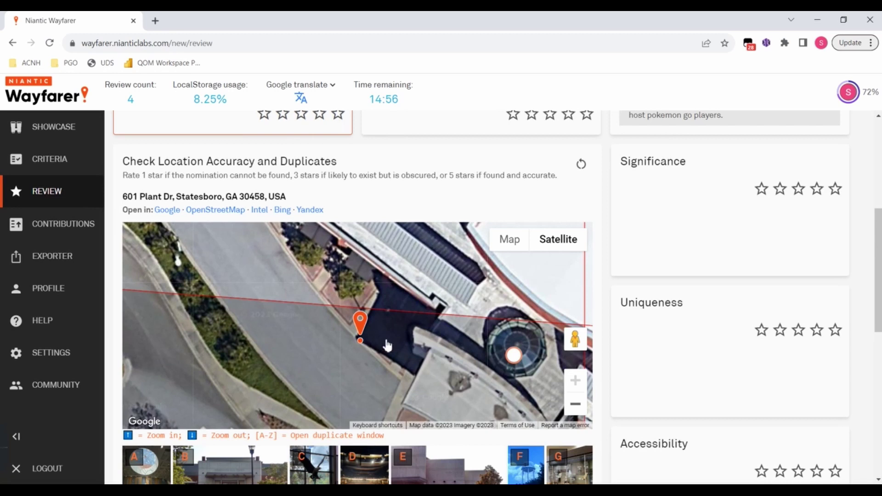
{"action": "scroll", "coordinate": [387, 345], "scroll_direction": "down", "scroll_amount": 2}
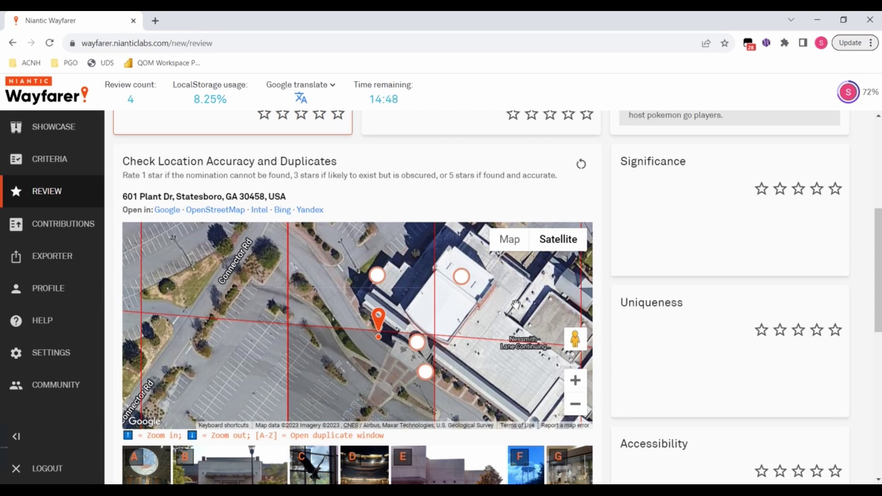
{"action": "left_click_drag", "start_coordinate": [514, 311], "coordinate": [442, 307]}
{"action": "scroll", "coordinate": [473, 358], "scroll_direction": "down", "scroll_amount": 1}
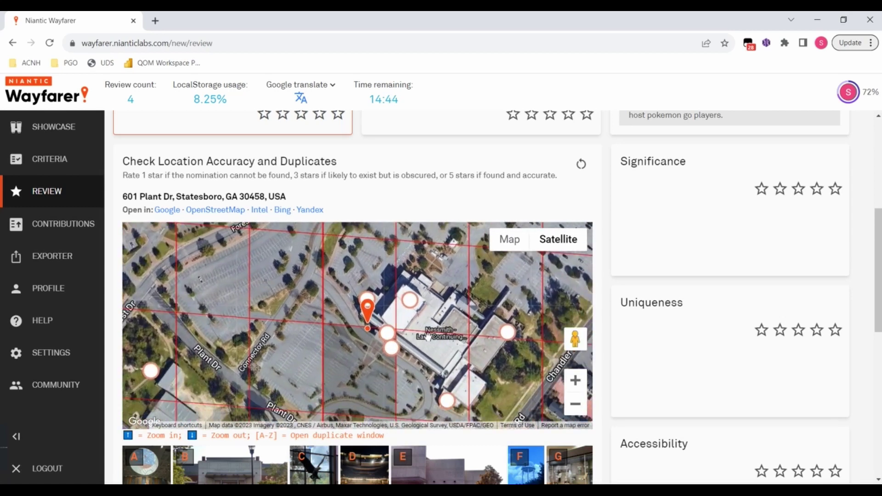
{"action": "scroll", "coordinate": [426, 346], "scroll_direction": "up", "scroll_amount": 1}
{"action": "scroll", "coordinate": [426, 346], "scroll_direction": "up", "scroll_amount": 1}
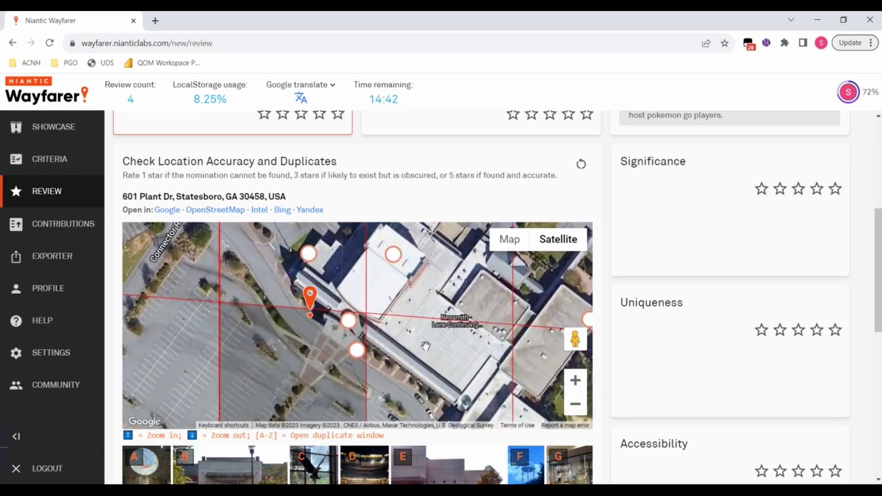
{"action": "left_click_drag", "start_coordinate": [426, 345], "coordinate": [514, 331]}
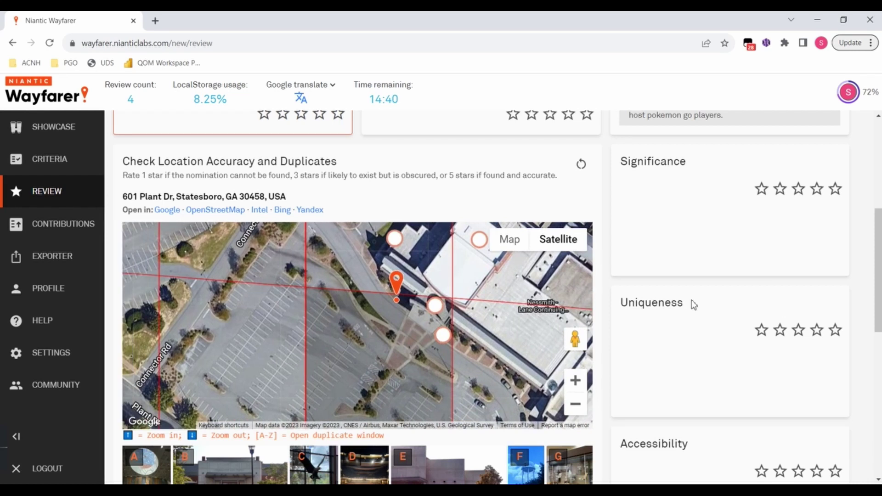
{"action": "scroll", "coordinate": [705, 298], "scroll_direction": "up", "scroll_amount": 4}
{"action": "left_click_drag", "start_coordinate": [724, 307], "coordinate": [647, 306]}
{"action": "scroll", "coordinate": [690, 385], "scroll_direction": "down", "scroll_amount": 1}
{"action": "scroll", "coordinate": [690, 385], "scroll_direction": "down", "scroll_amount": 3}
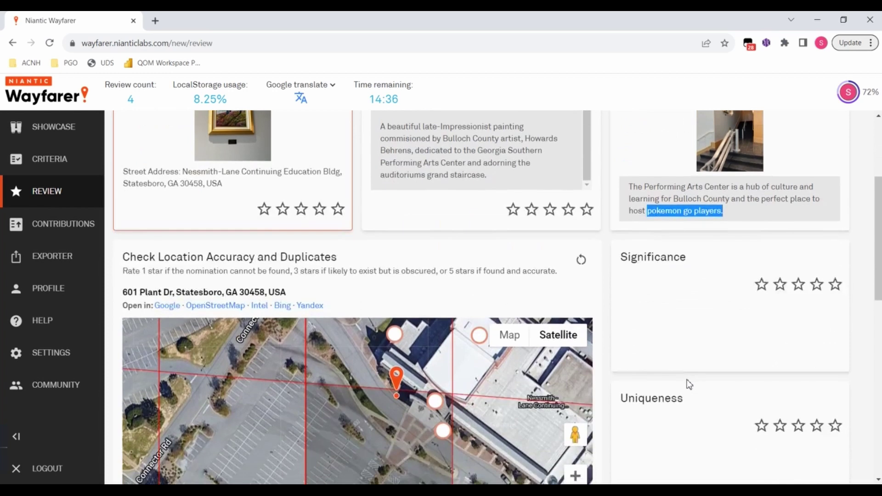
{"action": "left_click_drag", "start_coordinate": [529, 350], "coordinate": [463, 350]}
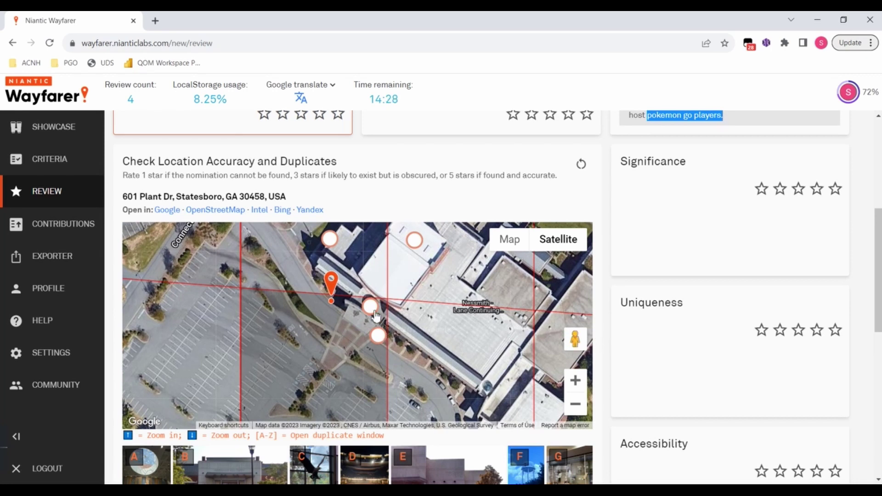
{"action": "left_click_drag", "start_coordinate": [339, 371], "coordinate": [365, 367]}
{"action": "scroll", "coordinate": [363, 352], "scroll_direction": "down", "scroll_amount": 2}
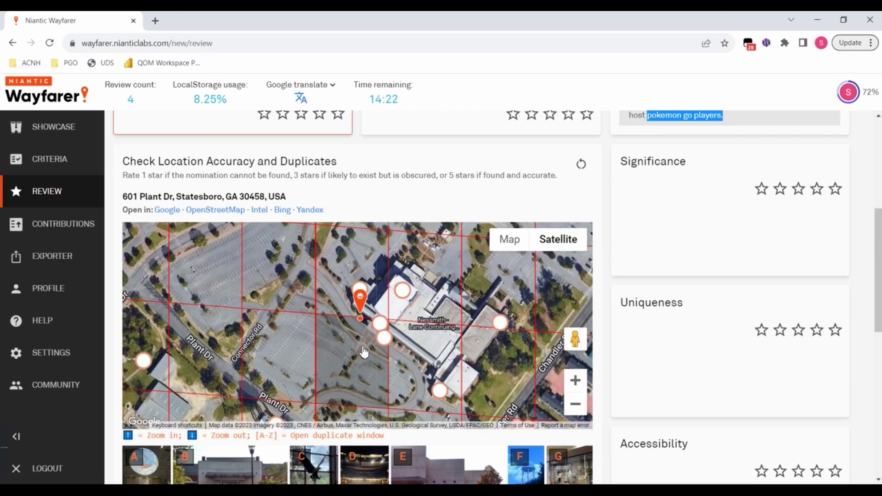
{"action": "scroll", "coordinate": [363, 352], "scroll_direction": "up", "scroll_amount": 3}
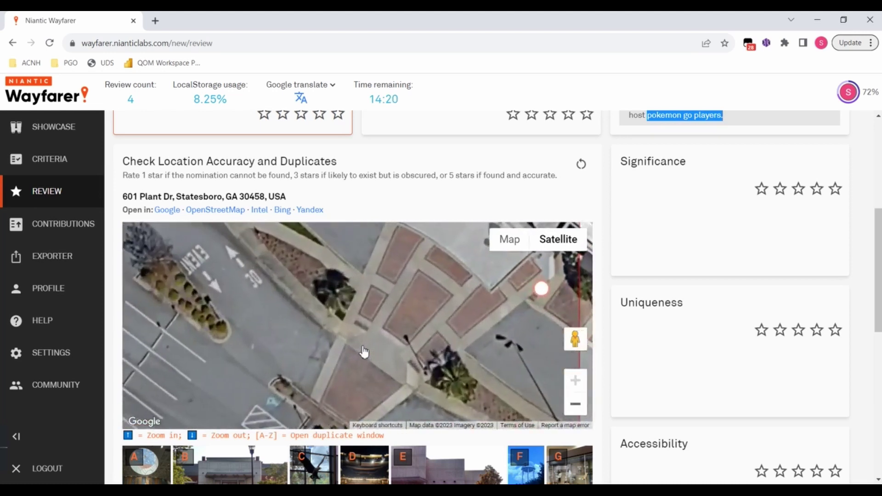
{"action": "scroll", "coordinate": [364, 352], "scroll_direction": "down", "scroll_amount": 2}
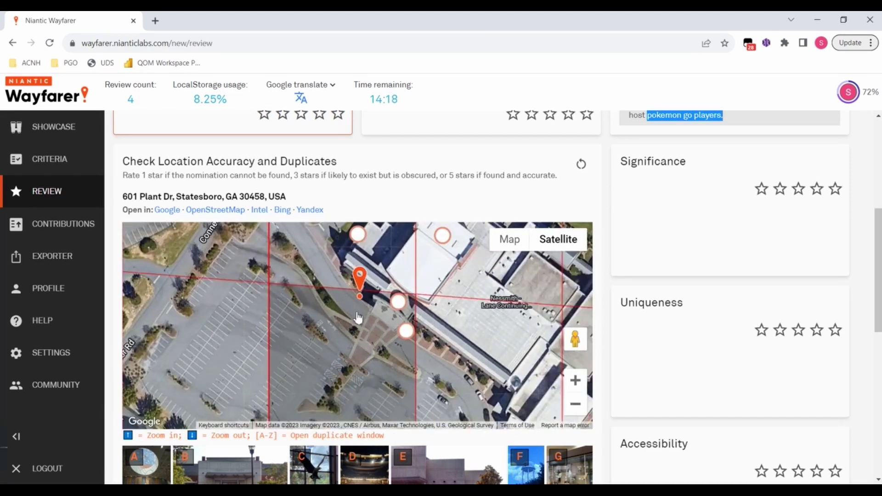
{"action": "left_click_drag", "start_coordinate": [379, 257], "coordinate": [353, 312]}
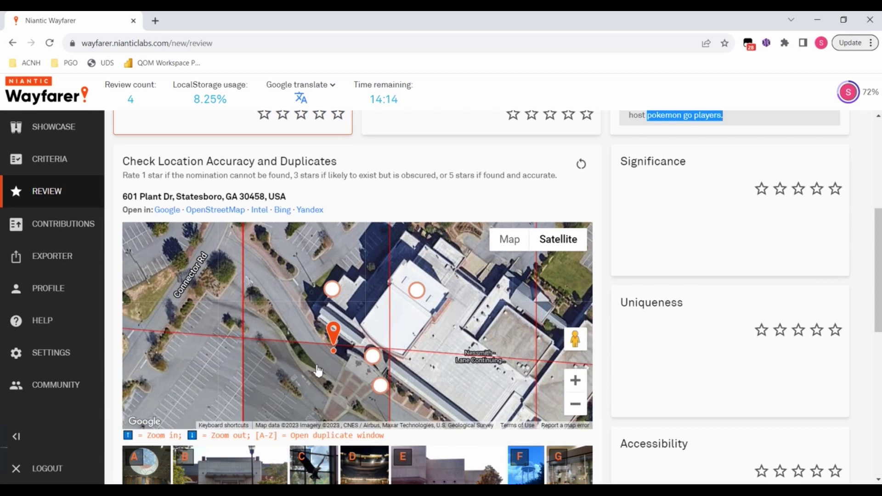
{"action": "left_click_drag", "start_coordinate": [317, 361], "coordinate": [322, 316]}
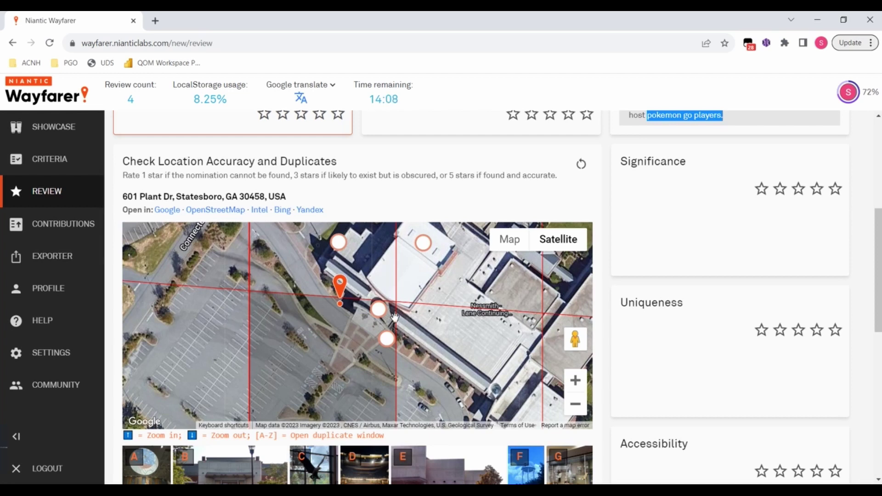
{"action": "scroll", "coordinate": [457, 295], "scroll_direction": "up", "scroll_amount": 3}
{"action": "scroll", "coordinate": [460, 299], "scroll_direction": "down", "scroll_amount": 3}
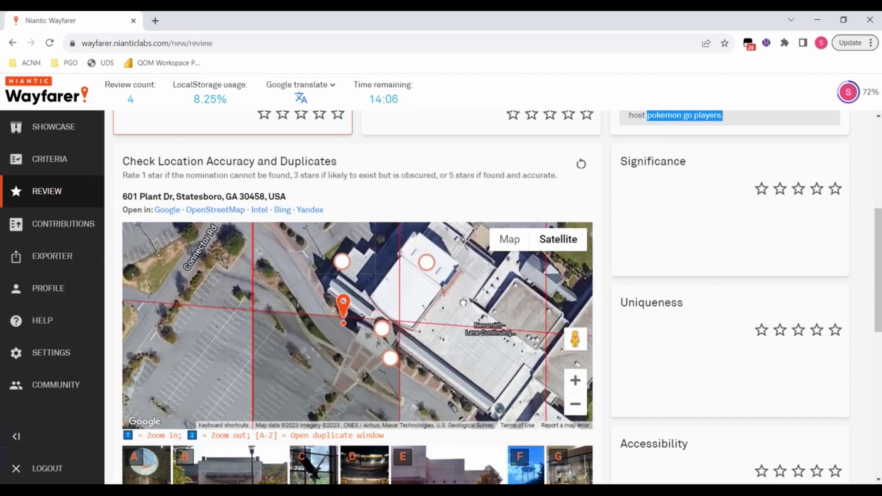
{"action": "scroll", "coordinate": [683, 321], "scroll_direction": "up", "scroll_amount": 3}
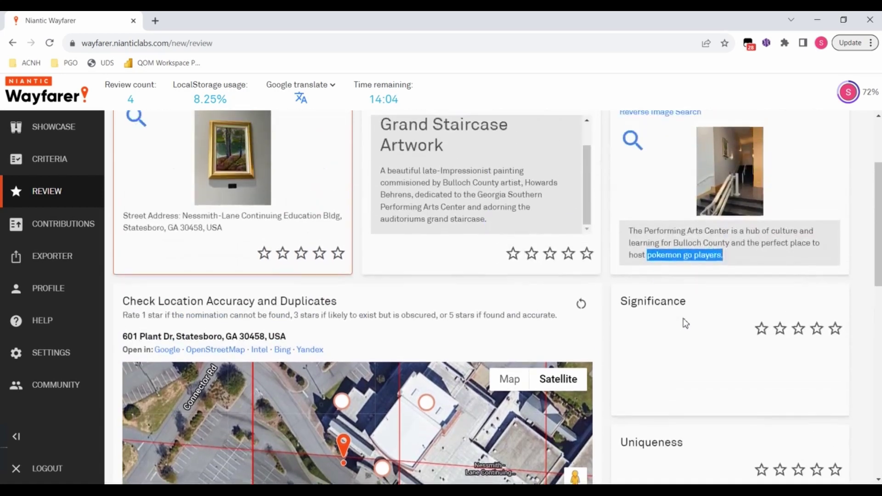
{"action": "scroll", "coordinate": [684, 323], "scroll_direction": "up", "scroll_amount": 2}
{"action": "mouse_move", "coordinate": [488, 299]}
{"action": "left_mouse_down"}
{"action": "mouse_move", "coordinate": [514, 335]}
{"action": "mouse_move", "coordinate": [487, 348]}
{"action": "left_mouse_up"}
Deselect the description text and briefly re-enlarge the painting photo before closing it.
{"action": "scroll", "coordinate": [533, 302], "scroll_direction": "up", "scroll_amount": 1}
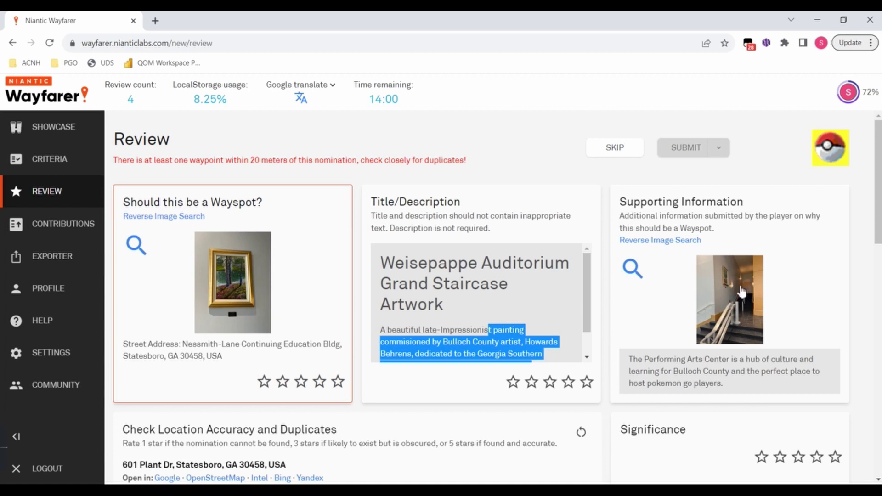
{"action": "left_click", "coordinate": [542, 316]}
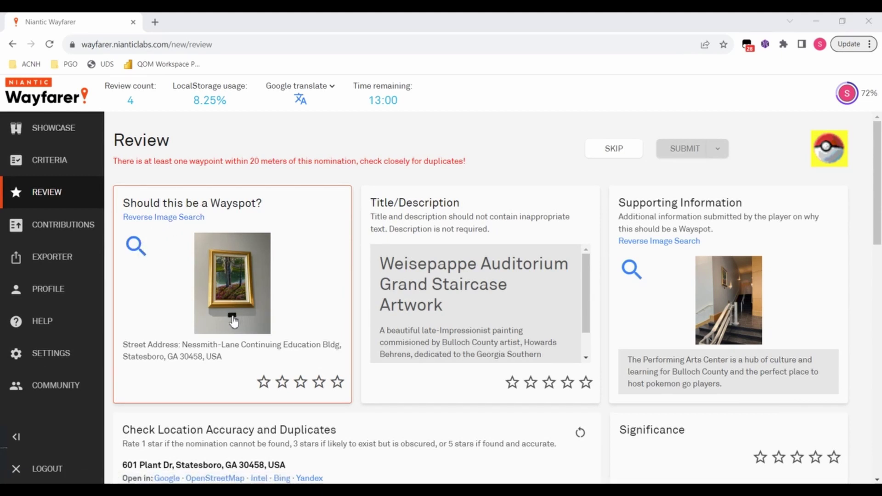
{"action": "left_click", "coordinate": [231, 288]}
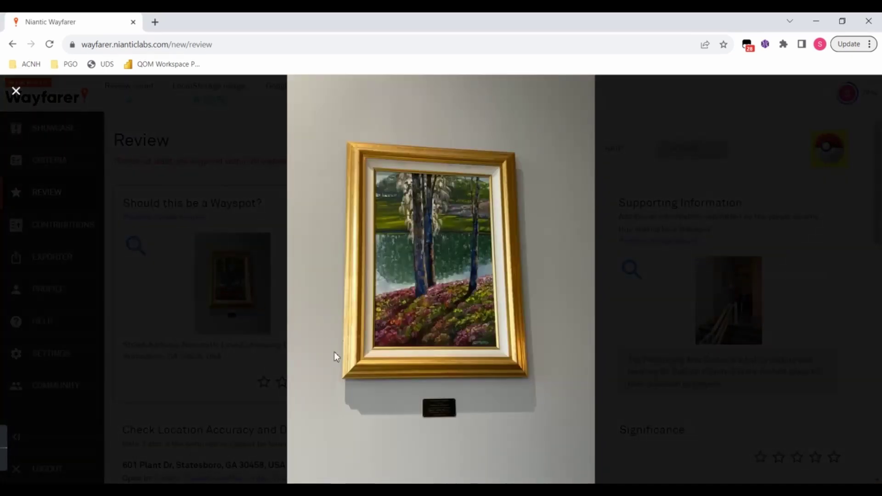
{"action": "left_click", "coordinate": [16, 90]}
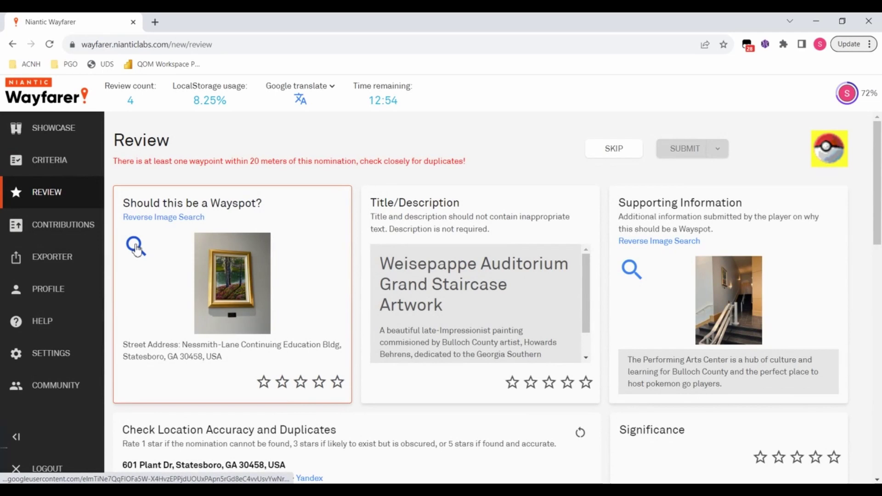
Open the painting photo in a new tab and zoom in on the 'Hidden Pond' plaque.
{"action": "left_click", "coordinate": [136, 248]}
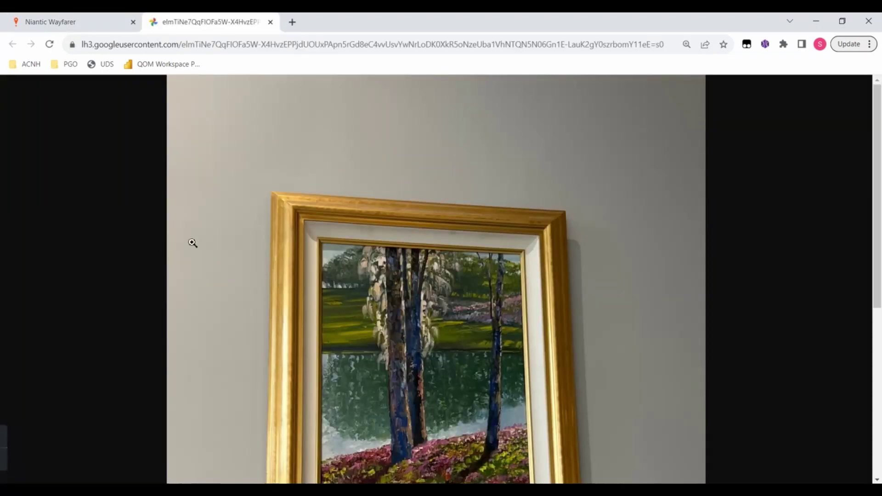
{"action": "scroll", "coordinate": [365, 309], "scroll_direction": "down", "scroll_amount": 6}
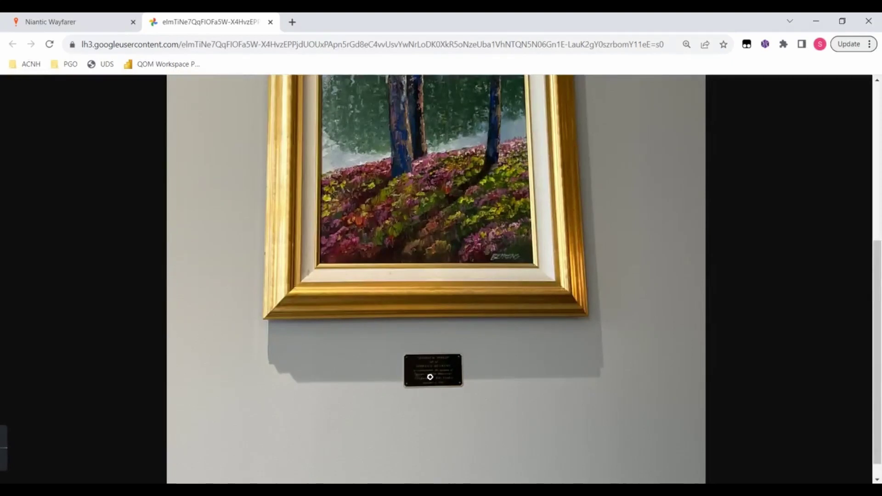
{"action": "left_click", "coordinate": [430, 376]}
{"action": "scroll", "coordinate": [430, 378], "scroll_direction": "down", "scroll_amount": 8}
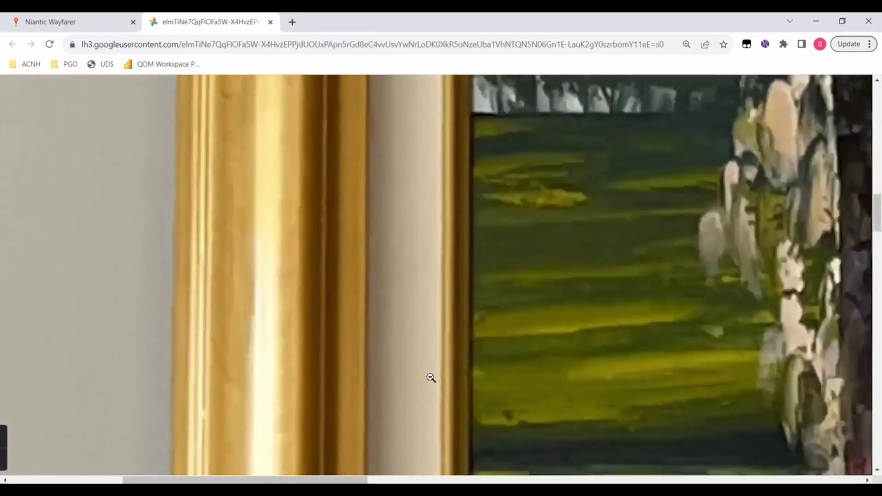
{"action": "scroll", "coordinate": [430, 378], "scroll_direction": "down", "scroll_amount": 8}
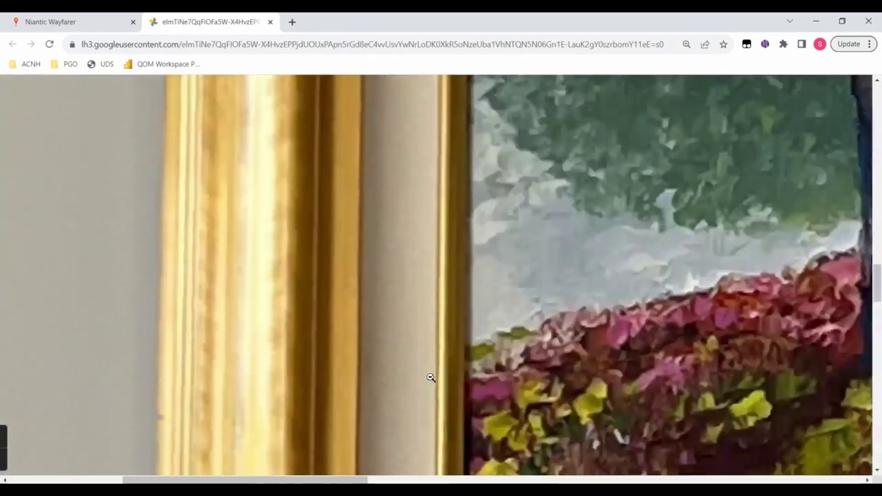
{"action": "scroll", "coordinate": [431, 378], "scroll_direction": "down", "scroll_amount": 8}
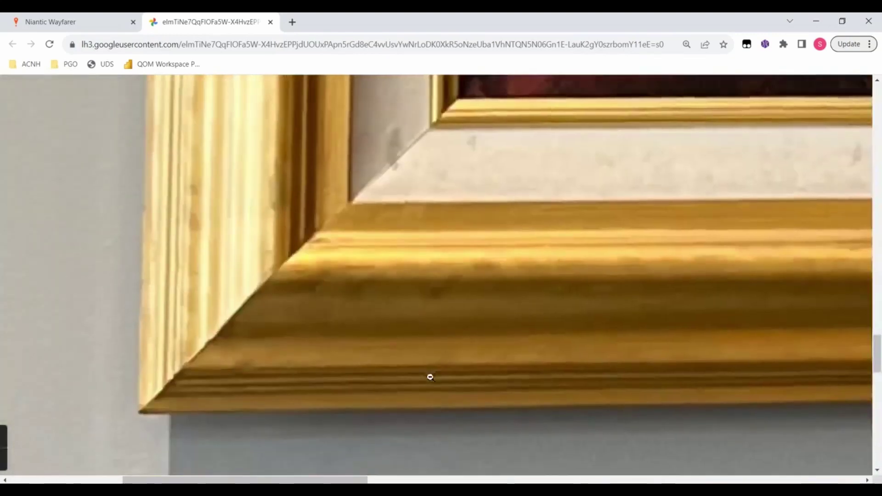
{"action": "scroll", "coordinate": [430, 377], "scroll_direction": "down", "scroll_amount": 5}
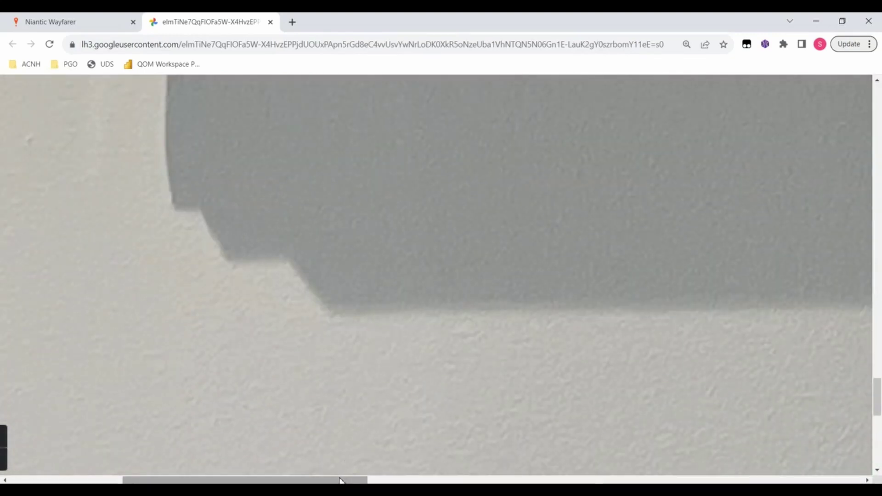
{"action": "left_click_drag", "start_coordinate": [338, 480], "coordinate": [528, 478]}
{"action": "scroll", "coordinate": [496, 376], "scroll_direction": "up", "scroll_amount": 2}
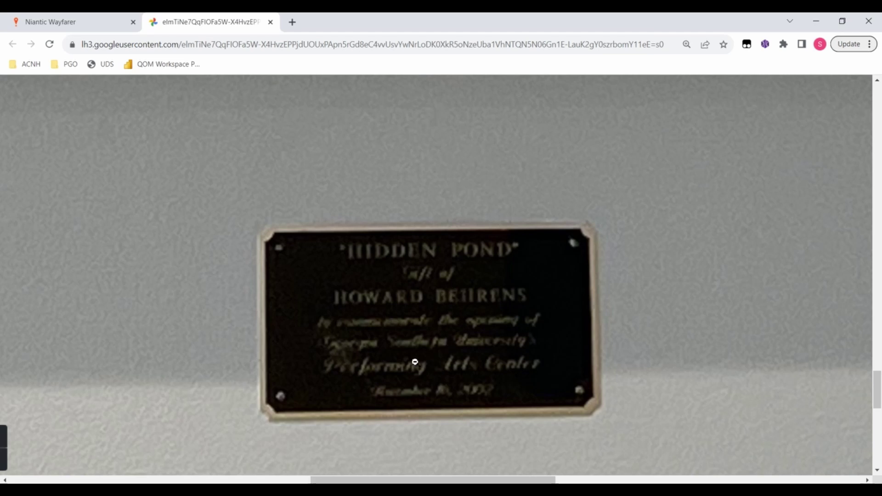
View the enlarged supporting staircase photo, then return to the painting's plaque tab.
{"action": "left_click", "coordinate": [86, 22]}
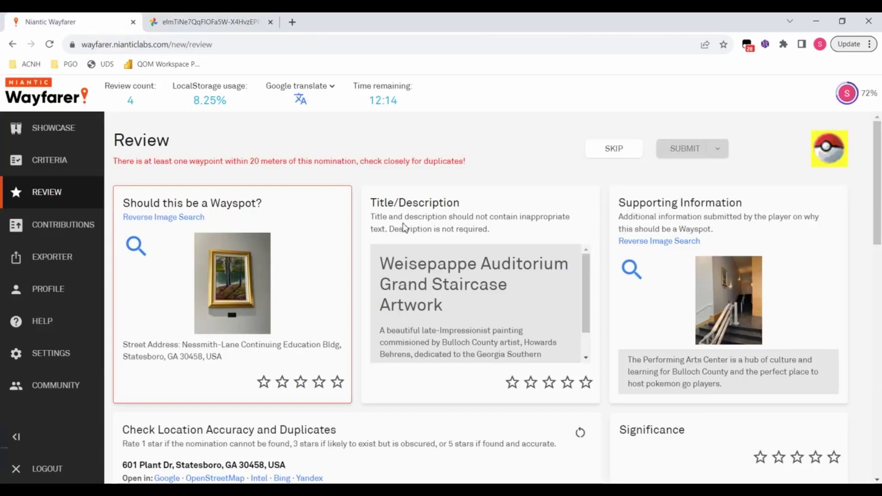
{"action": "scroll", "coordinate": [491, 317], "scroll_direction": "down", "scroll_amount": 1}
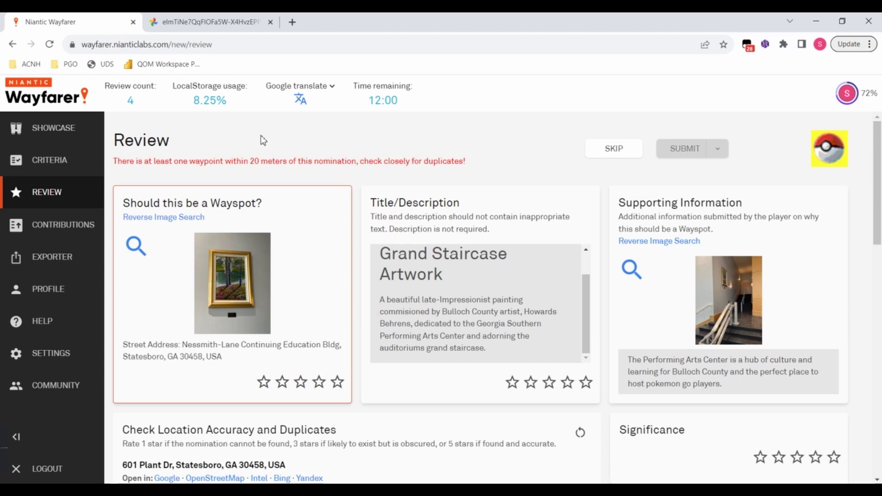
{"action": "left_click", "coordinate": [728, 291]}
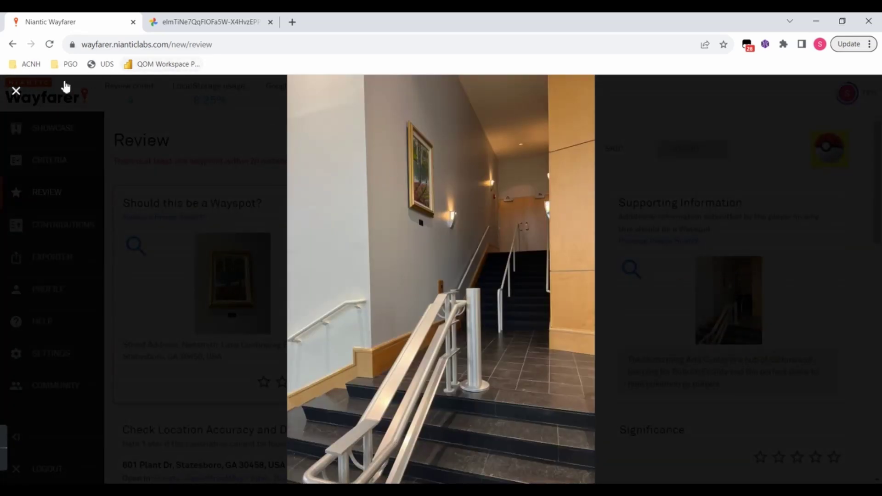
{"action": "left_click", "coordinate": [16, 91]}
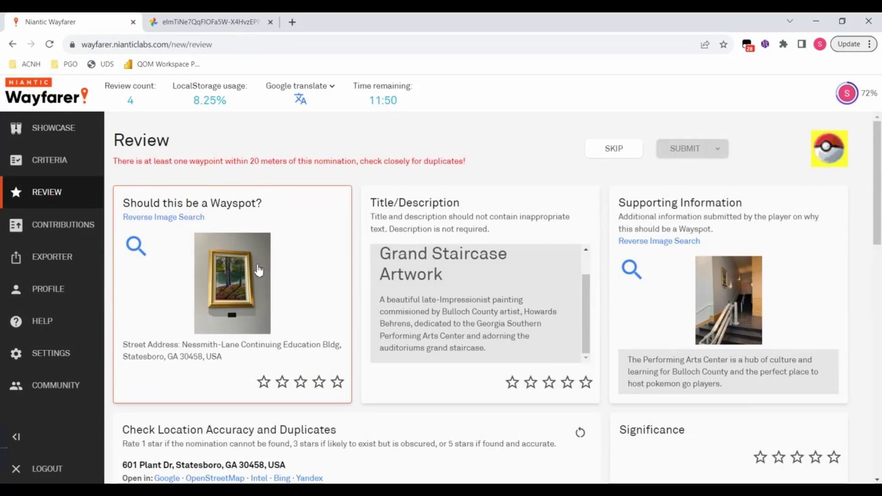
{"action": "left_click", "coordinate": [224, 23]}
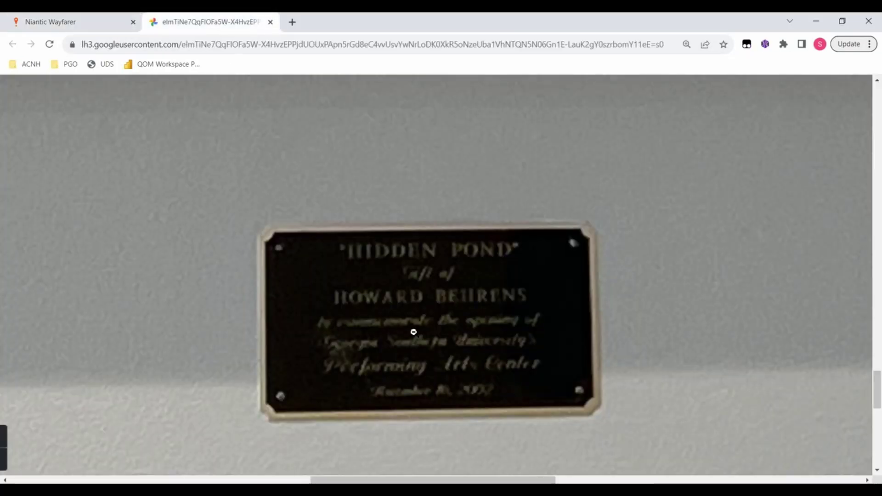
Fit the painting photo to the window and look over the painting and its plaque.
{"action": "scroll", "coordinate": [437, 307], "scroll_direction": "down", "scroll_amount": 1}
{"action": "left_click", "coordinate": [436, 307]}
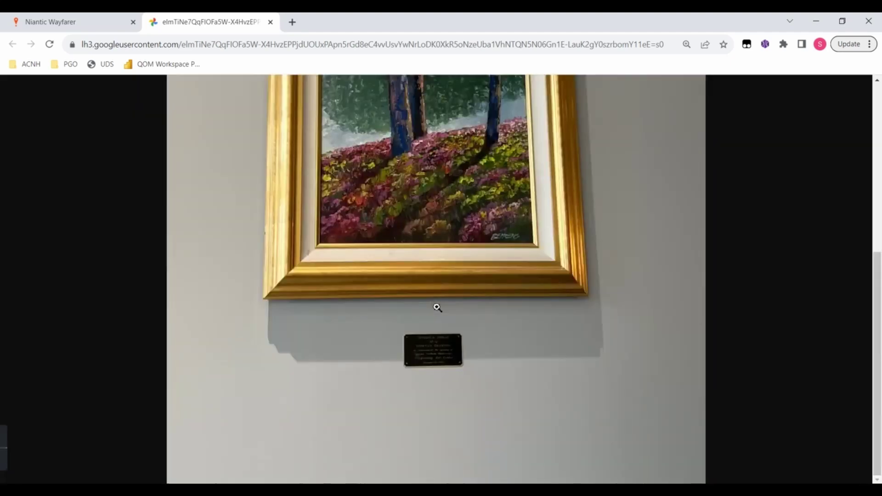
{"action": "scroll", "coordinate": [436, 307], "scroll_direction": "up", "scroll_amount": 2}
{"action": "scroll", "coordinate": [436, 306], "scroll_direction": "up", "scroll_amount": 2}
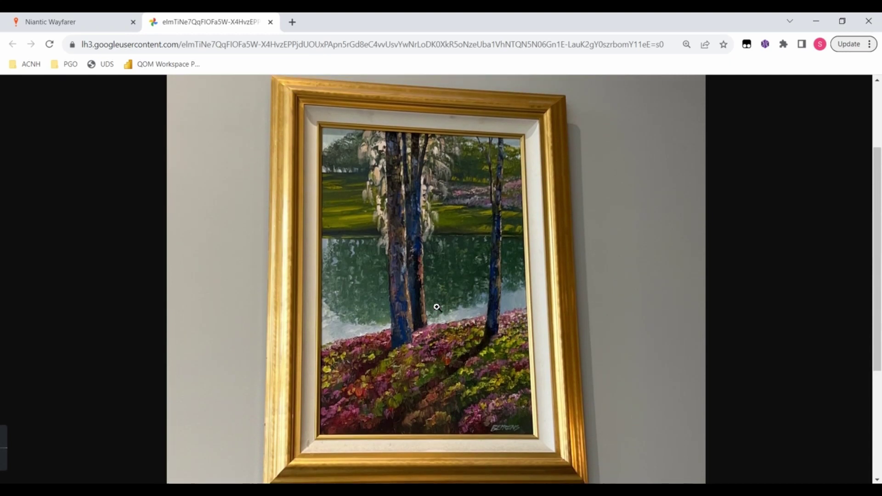
{"action": "scroll", "coordinate": [436, 306], "scroll_direction": "up", "scroll_amount": 1}
{"action": "scroll", "coordinate": [436, 306], "scroll_direction": "down", "scroll_amount": 4}
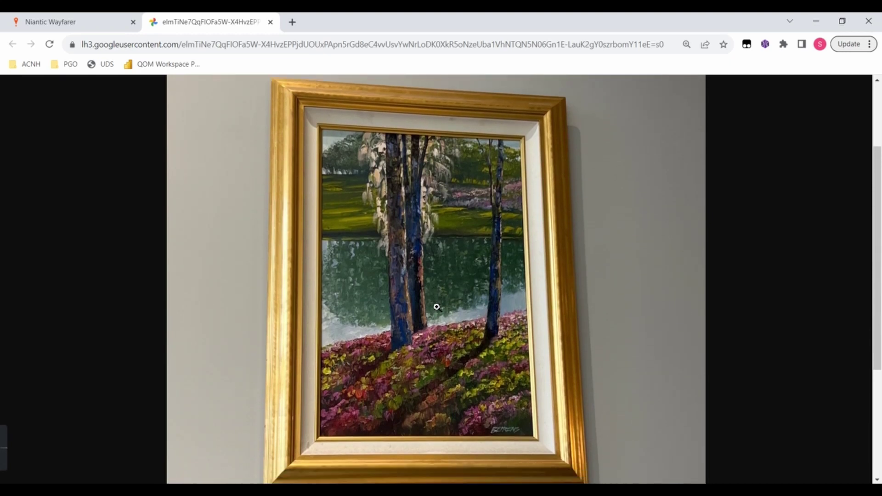
{"action": "scroll", "coordinate": [436, 306], "scroll_direction": "up", "scroll_amount": 1}
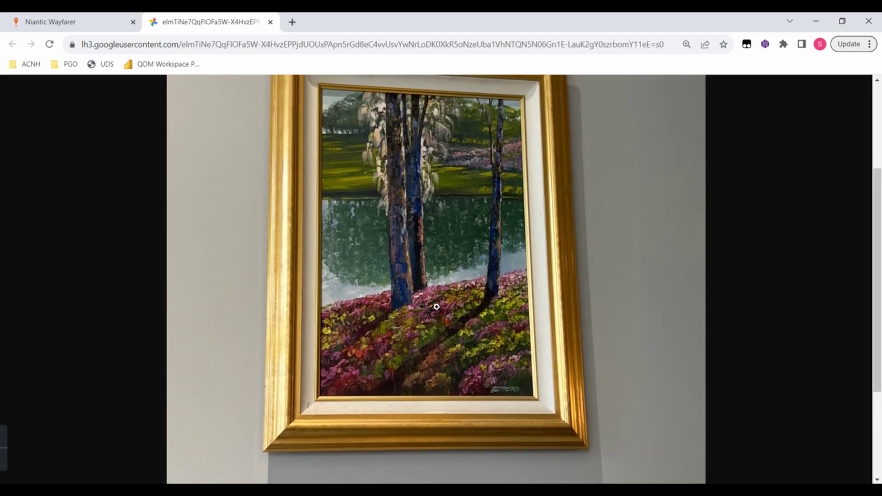
{"action": "scroll", "coordinate": [436, 306], "scroll_direction": "down", "scroll_amount": 6}
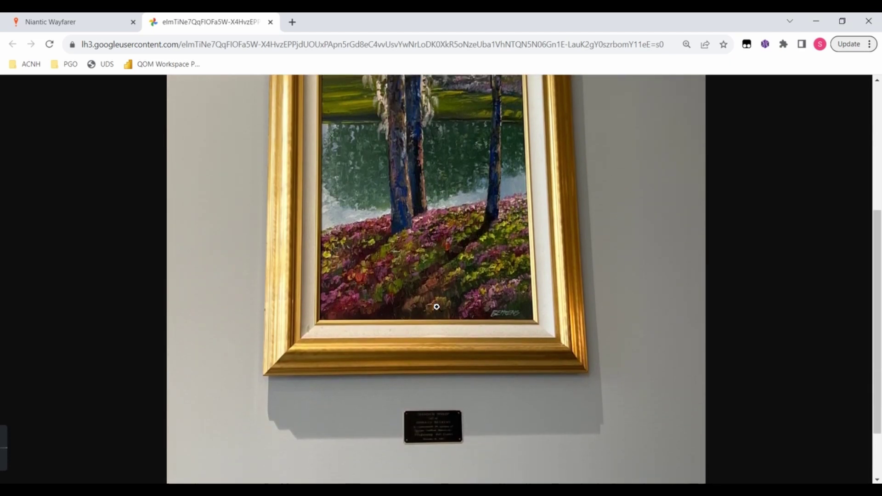
{"action": "scroll", "coordinate": [436, 307], "scroll_direction": "up", "scroll_amount": 8}
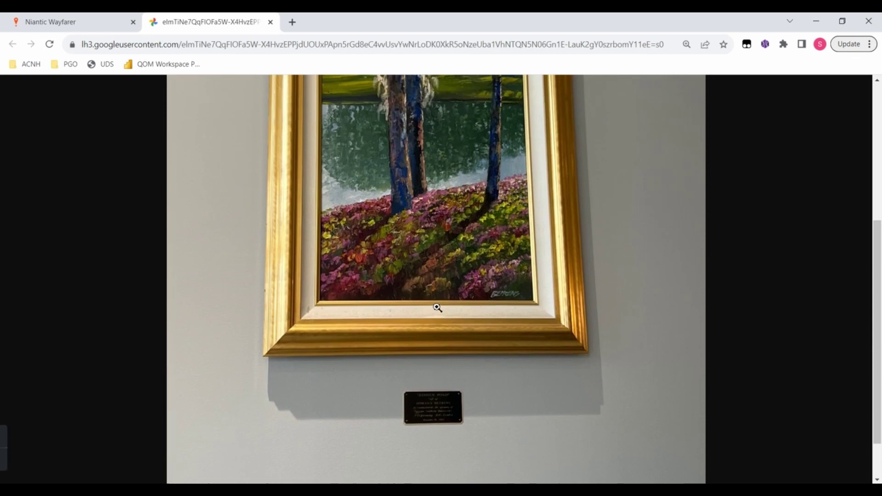
{"action": "scroll", "coordinate": [436, 306], "scroll_direction": "down", "scroll_amount": 7}
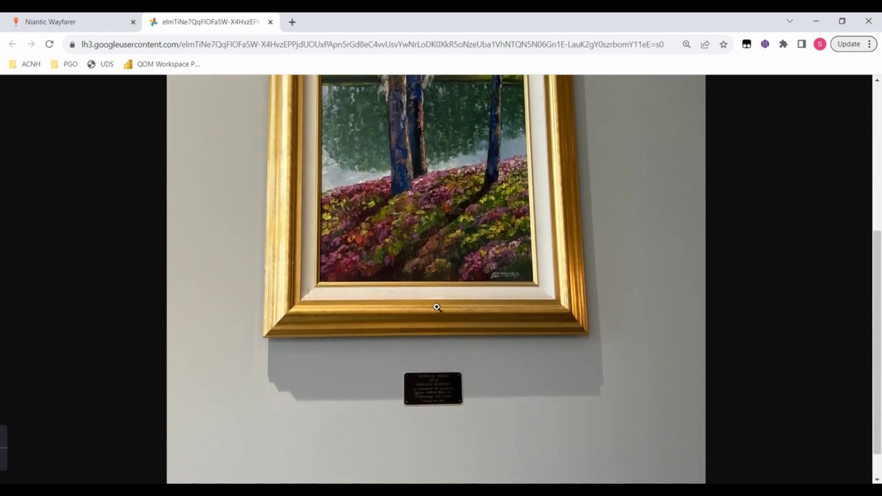
{"action": "scroll", "coordinate": [436, 307], "scroll_direction": "up", "scroll_amount": 4}
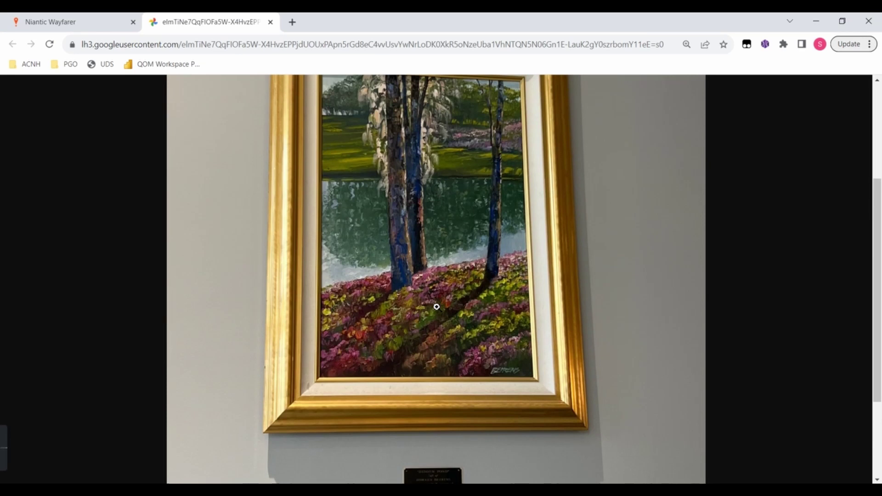
{"action": "scroll", "coordinate": [437, 306], "scroll_direction": "up", "scroll_amount": 1}
{"action": "scroll", "coordinate": [436, 306], "scroll_direction": "up", "scroll_amount": 4}
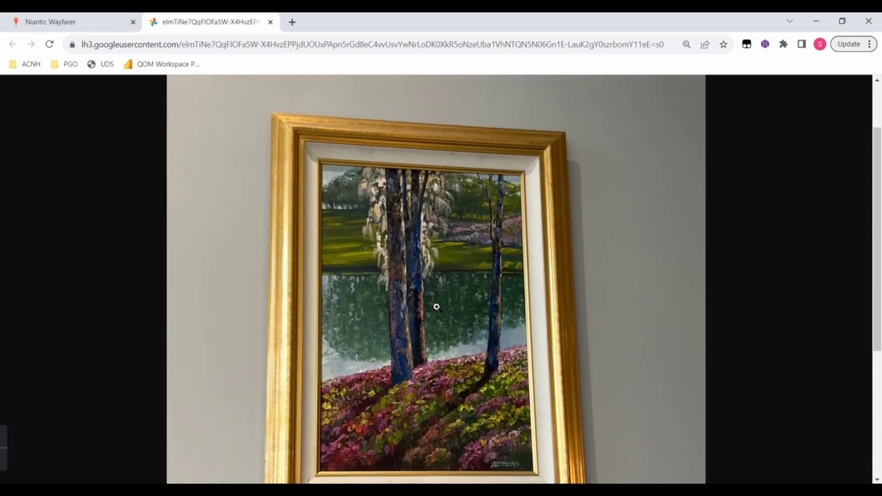
{"action": "scroll", "coordinate": [437, 306], "scroll_direction": "down", "scroll_amount": 4}
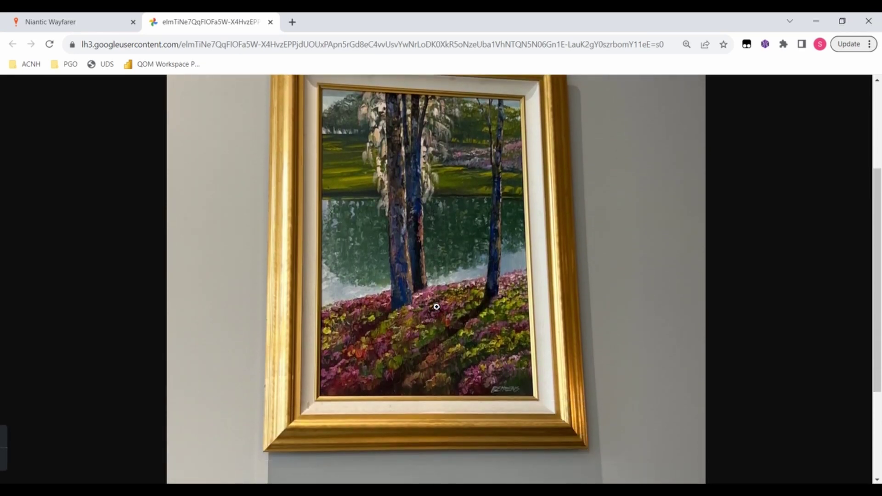
{"action": "scroll", "coordinate": [436, 306], "scroll_direction": "down", "scroll_amount": 5}
{"action": "scroll", "coordinate": [436, 306], "scroll_direction": "up", "scroll_amount": 5}
{"action": "left_click", "coordinate": [87, 22]}
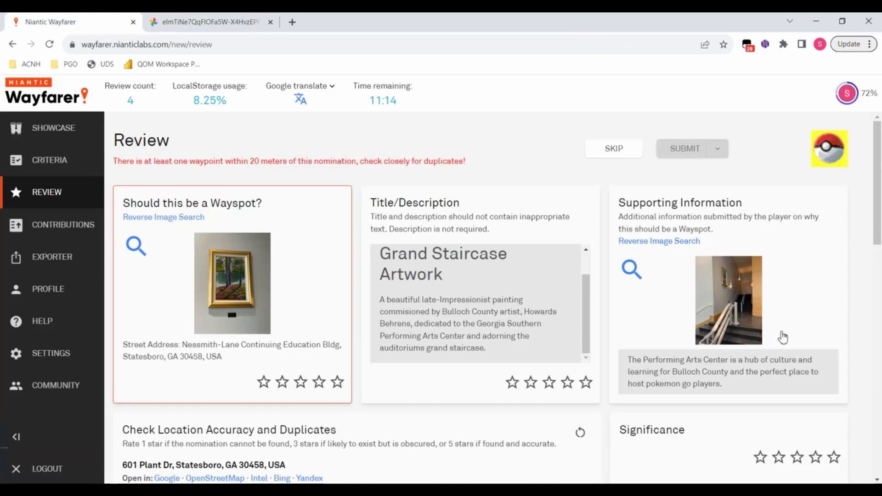
{"action": "scroll", "coordinate": [779, 335], "scroll_direction": "down", "scroll_amount": 2}
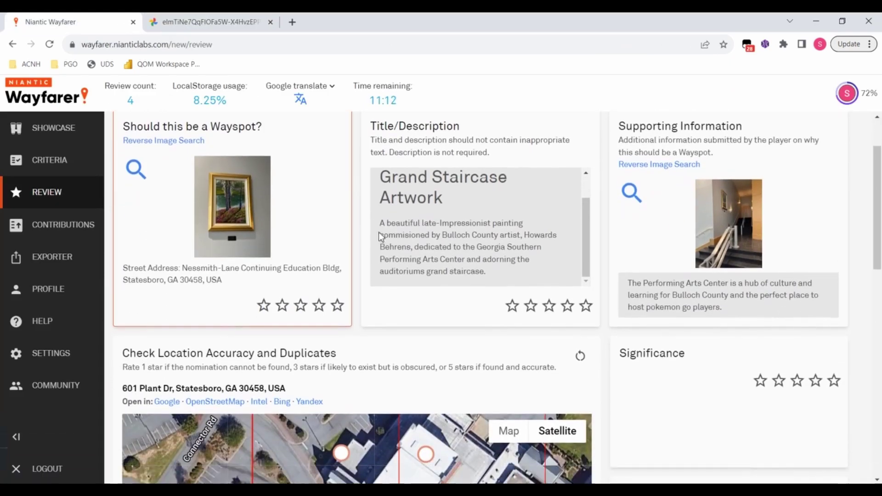
{"action": "scroll", "coordinate": [695, 396], "scroll_direction": "down", "scroll_amount": 4}
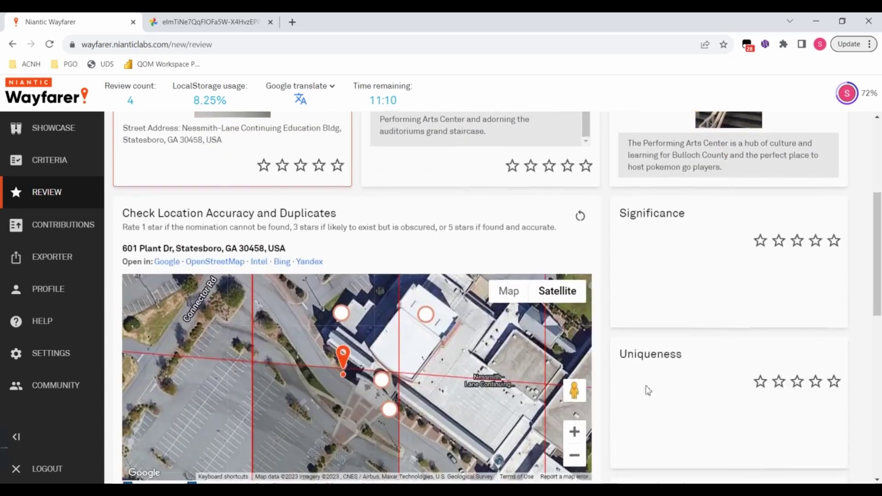
{"action": "scroll", "coordinate": [697, 344], "scroll_direction": "up", "scroll_amount": 6}
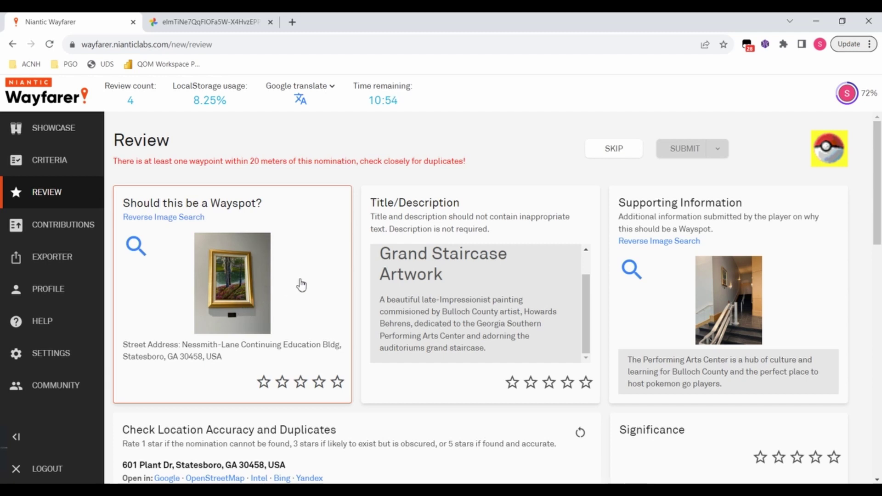
{"action": "scroll", "coordinate": [481, 295], "scroll_direction": "up", "scroll_amount": 1}
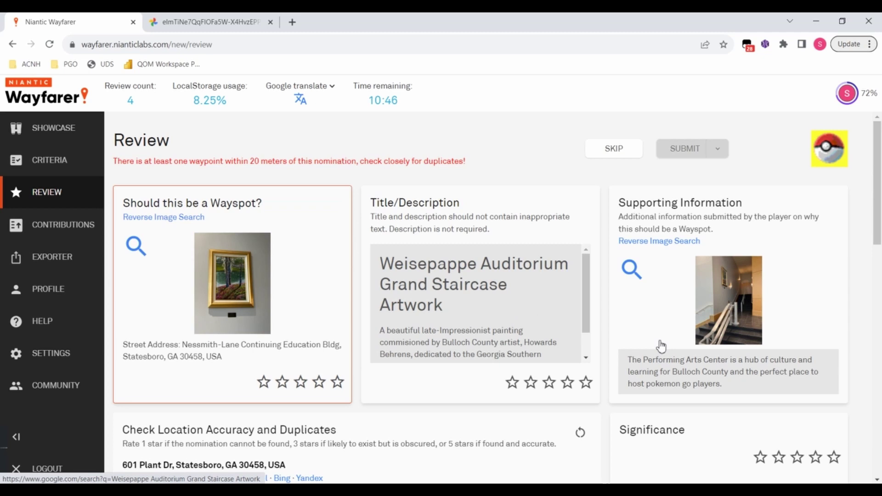
{"action": "scroll", "coordinate": [660, 345], "scroll_direction": "down", "scroll_amount": 5}
{"action": "scroll", "coordinate": [627, 337], "scroll_direction": "up", "scroll_amount": 3}
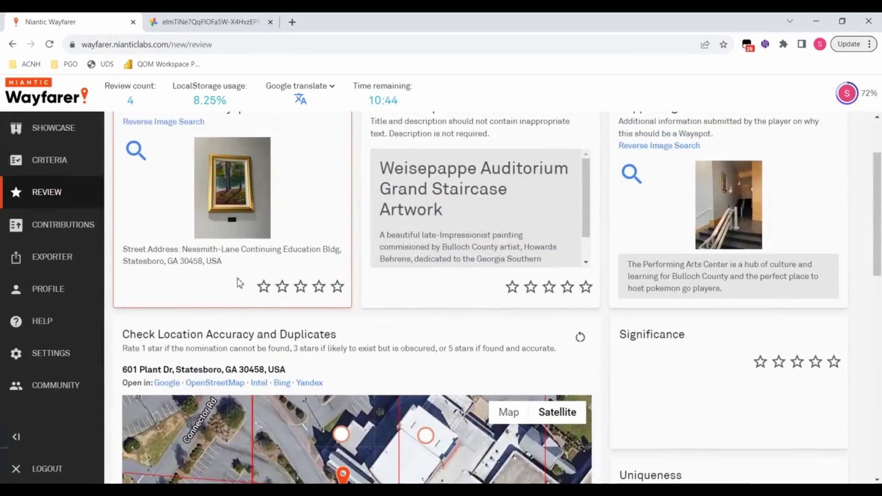
Give 1 star, choose Mismatched Location, and comment that the pin is in the driveway.
{"action": "left_click", "coordinate": [263, 287]}
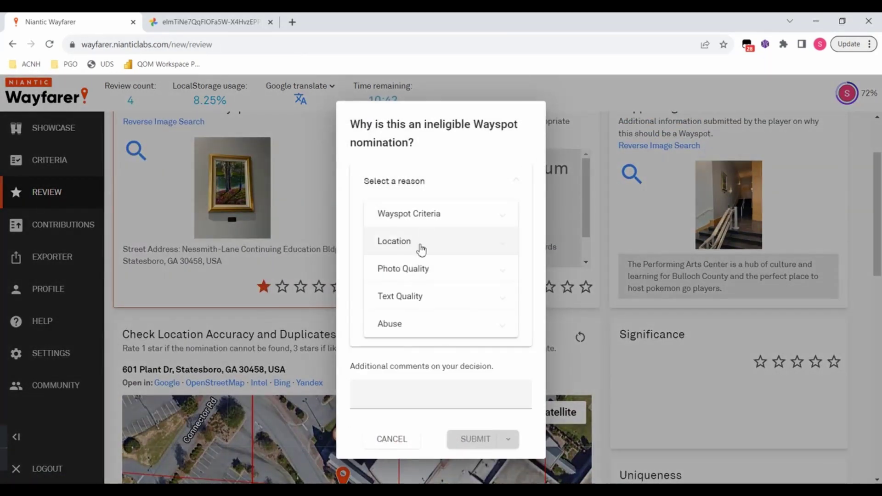
{"action": "left_click", "coordinate": [421, 246]}
{"action": "left_click", "coordinate": [414, 333]}
{"action": "left_click", "coordinate": [406, 350]}
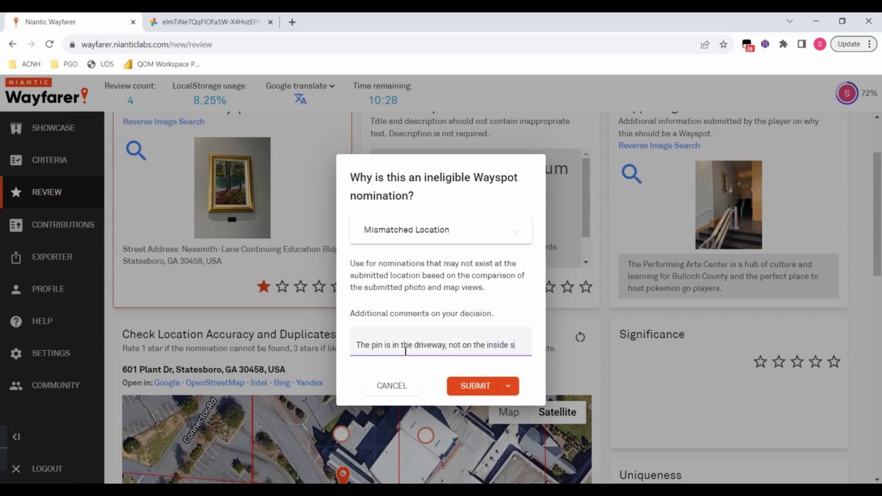
{"action": "type", "text": "case."}
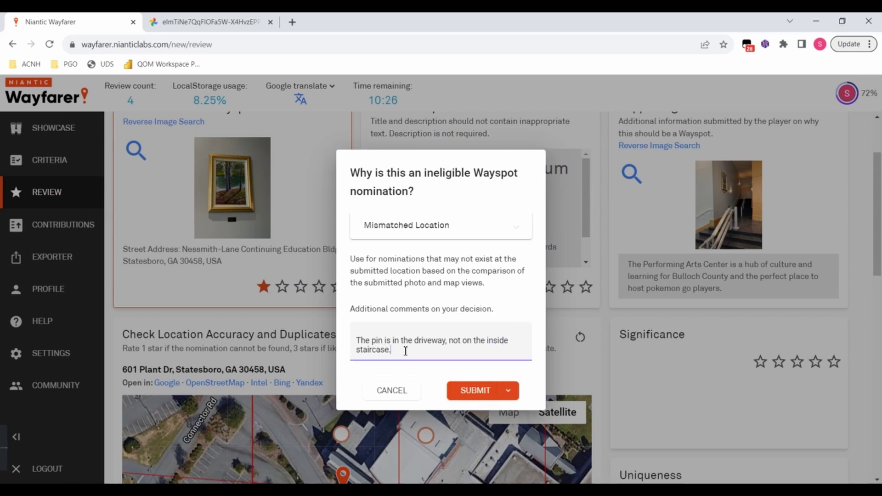